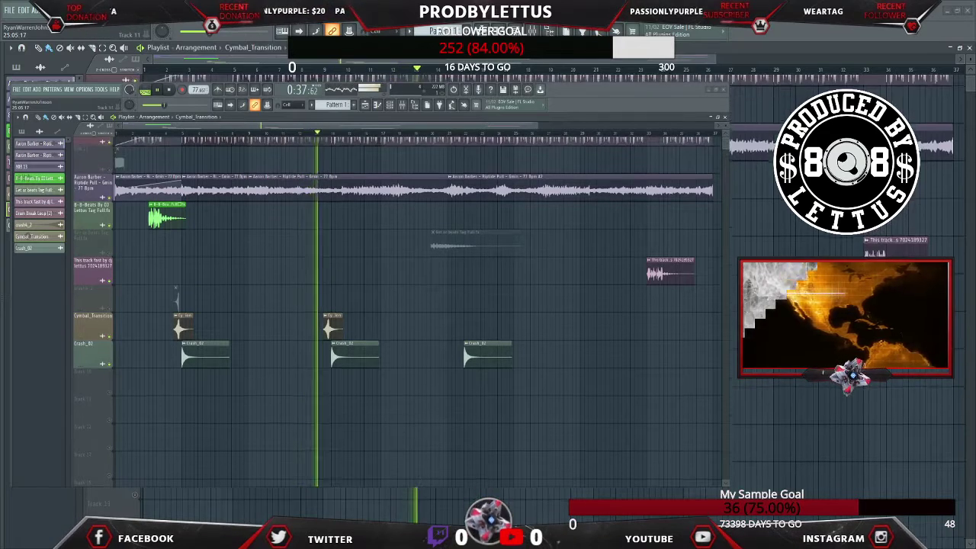
# - Shape the Fruity parametric EQ 2 on the second Riptide Pull mixer track, lowering band 1 and boosting band 2 and the upper bands
pyautogui.scroll(1, 411, 305)
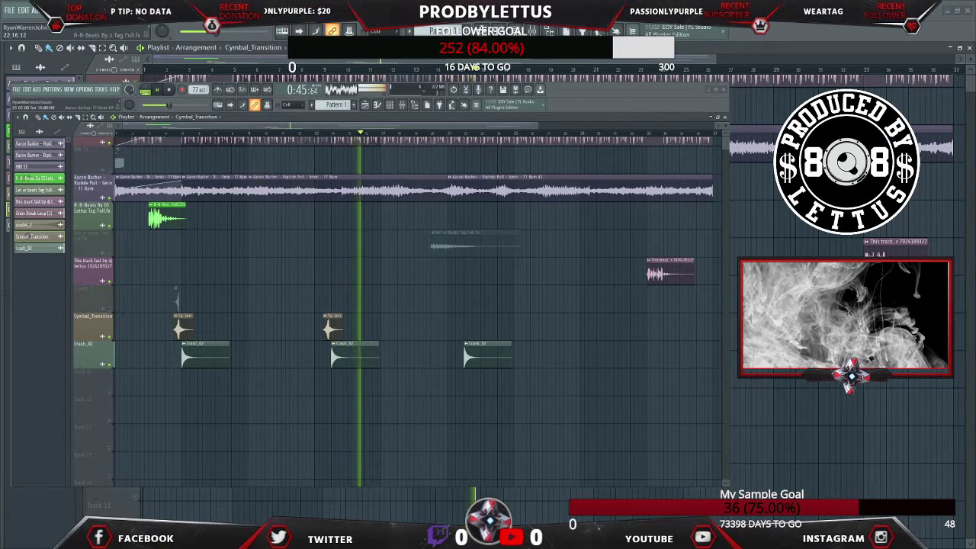
pyautogui.click(401, 104)
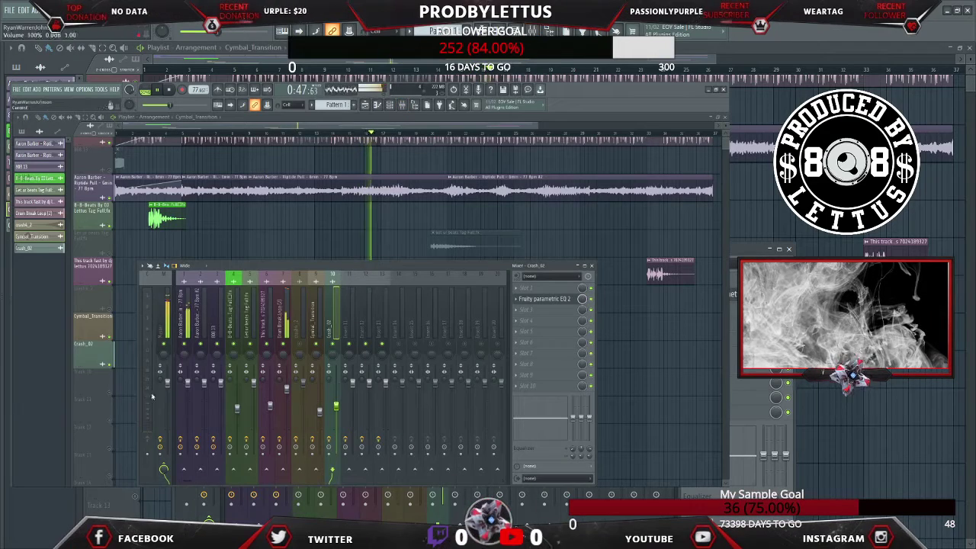
pyautogui.click(199, 322)
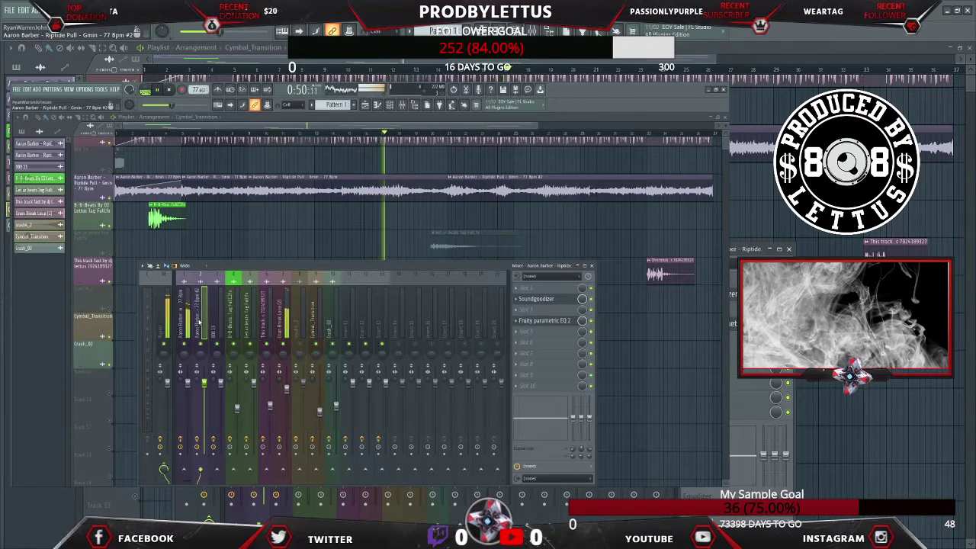
pyautogui.click(550, 322)
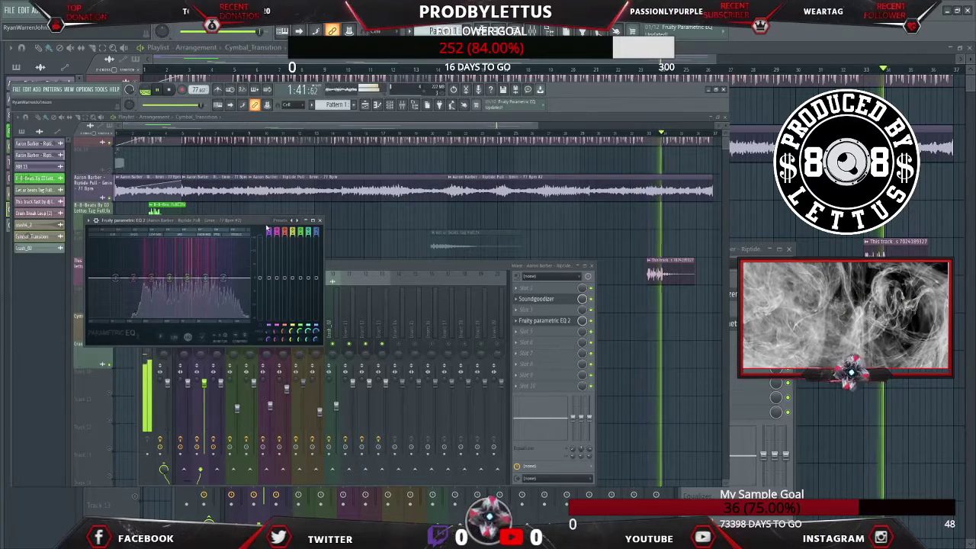
pyautogui.hotkey('alt', 'F8')
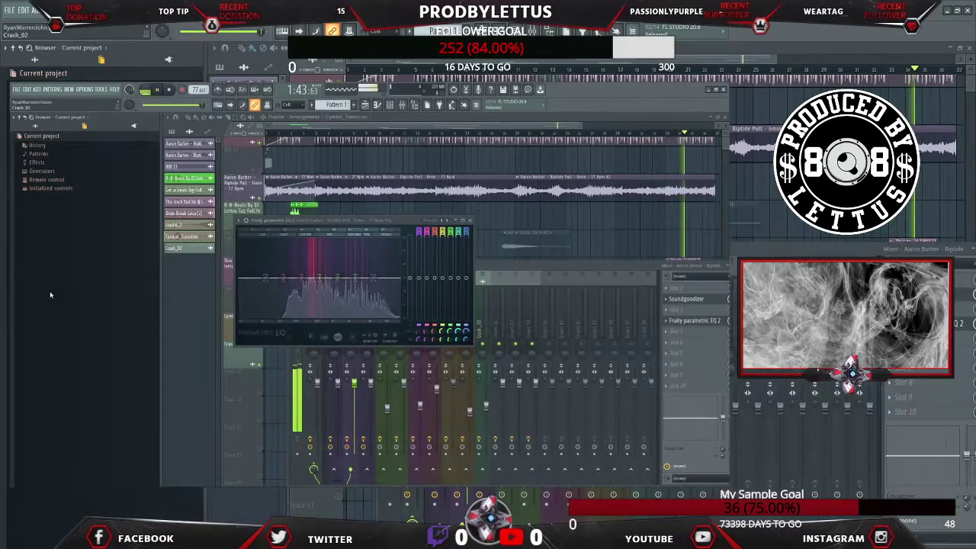
pyautogui.hotkey('alt', 'F8')
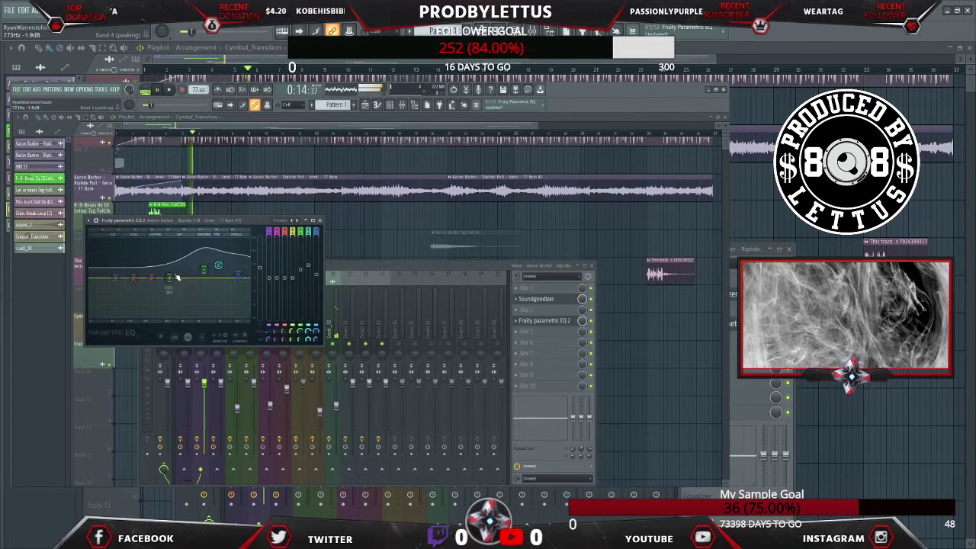
pyautogui.moveTo(172, 281); pyautogui.dragTo(181, 279)
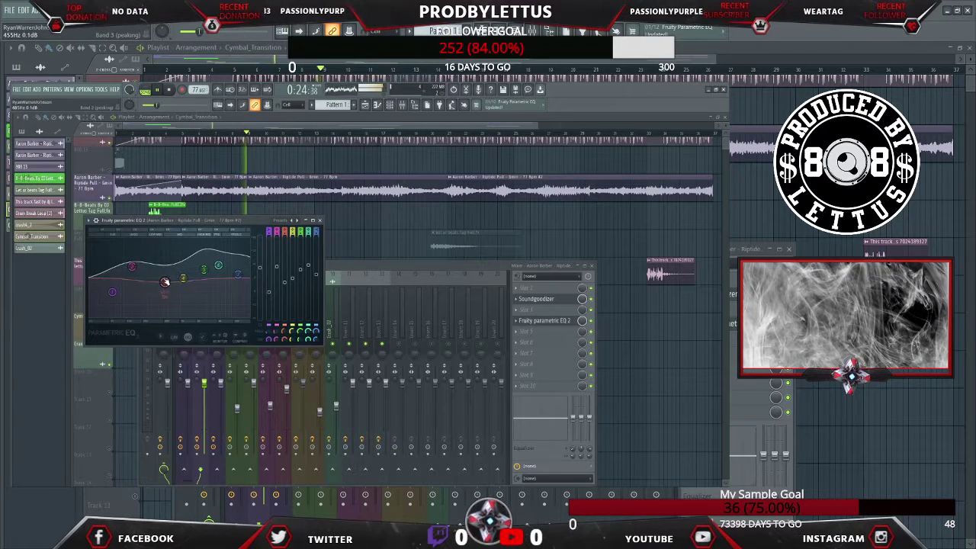
pyautogui.moveTo(183, 277); pyautogui.dragTo(186, 274)
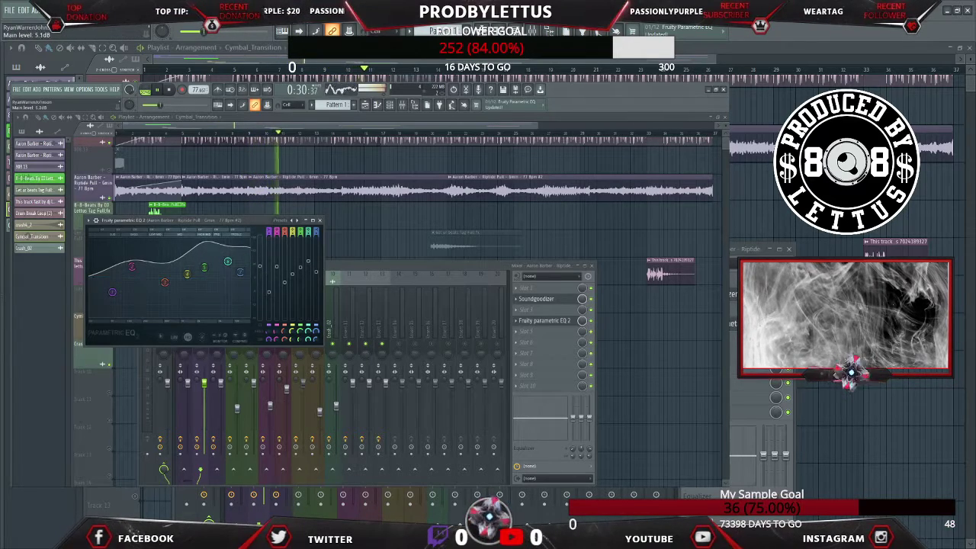
pyautogui.click(321, 221)
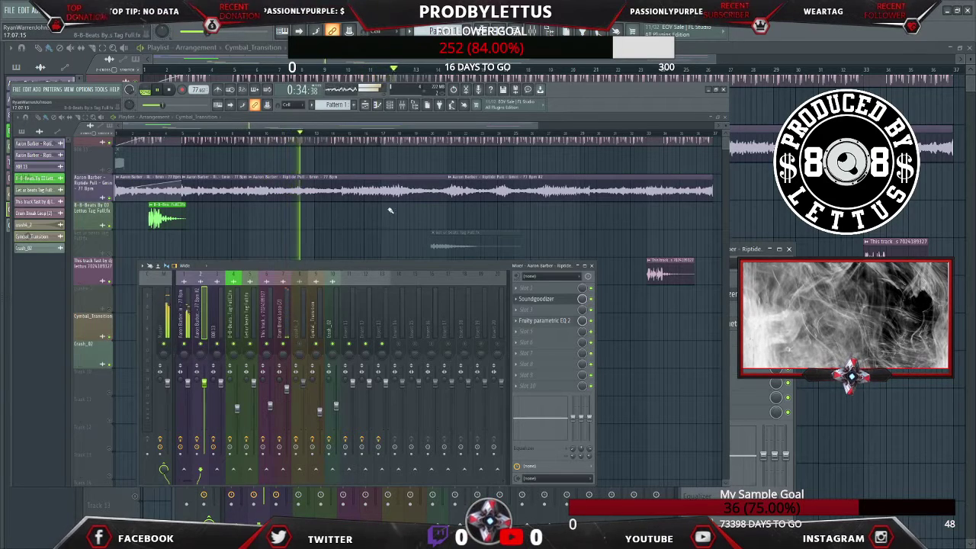
# - Save the project under a new name beginning with "M.Y.S.T.I.C.A.L. 77 ProdByLettus"
pyautogui.doubleClick(394, 267)
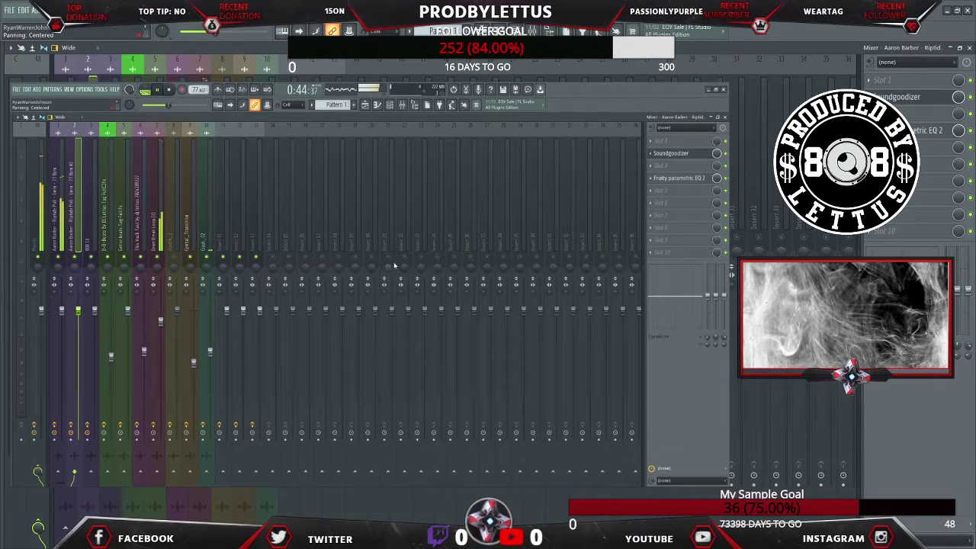
pyautogui.moveTo(2, 118)
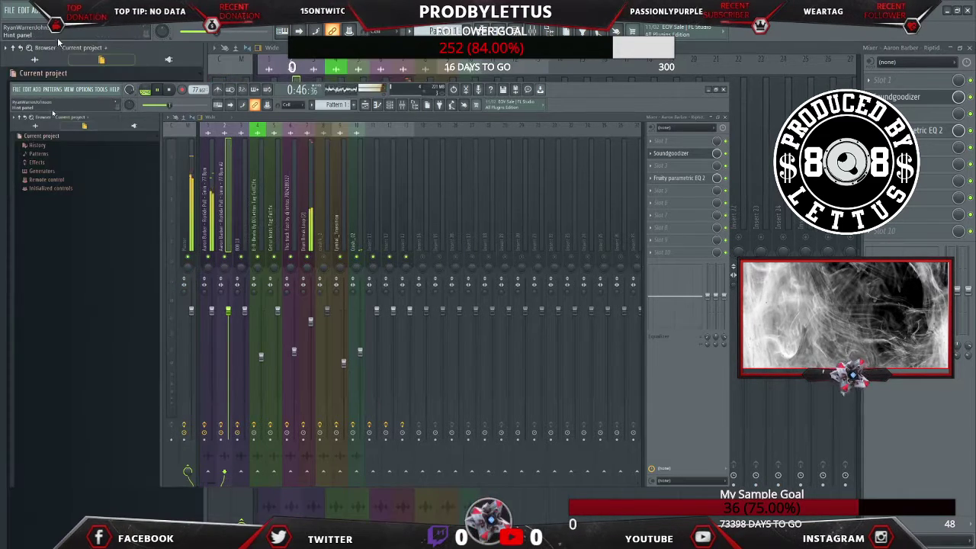
pyautogui.click(13, 13)
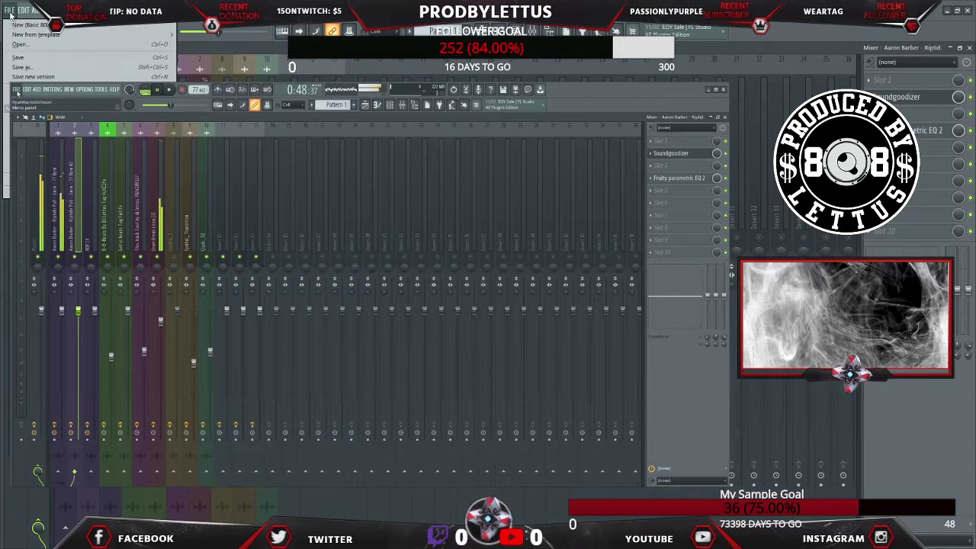
pyautogui.click(28, 68)
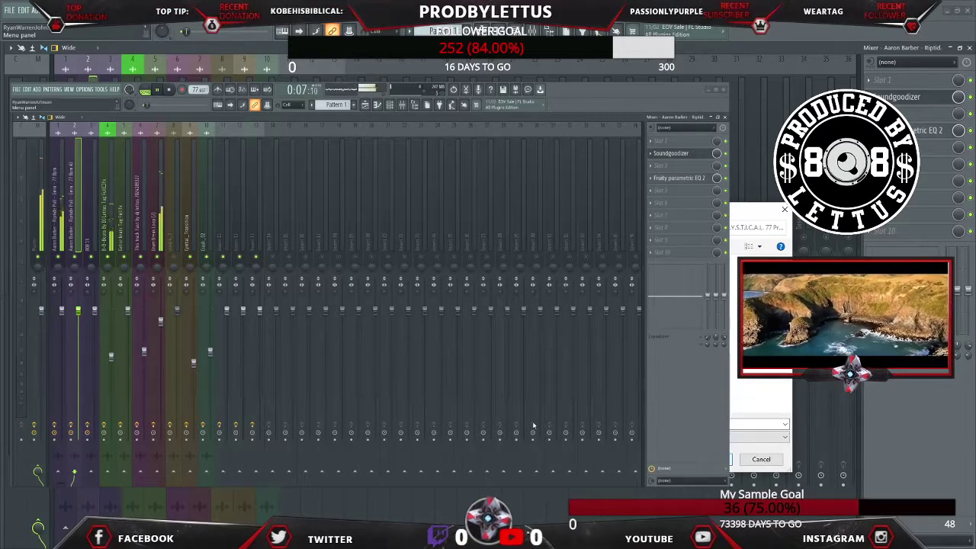
pyautogui.press('Return')
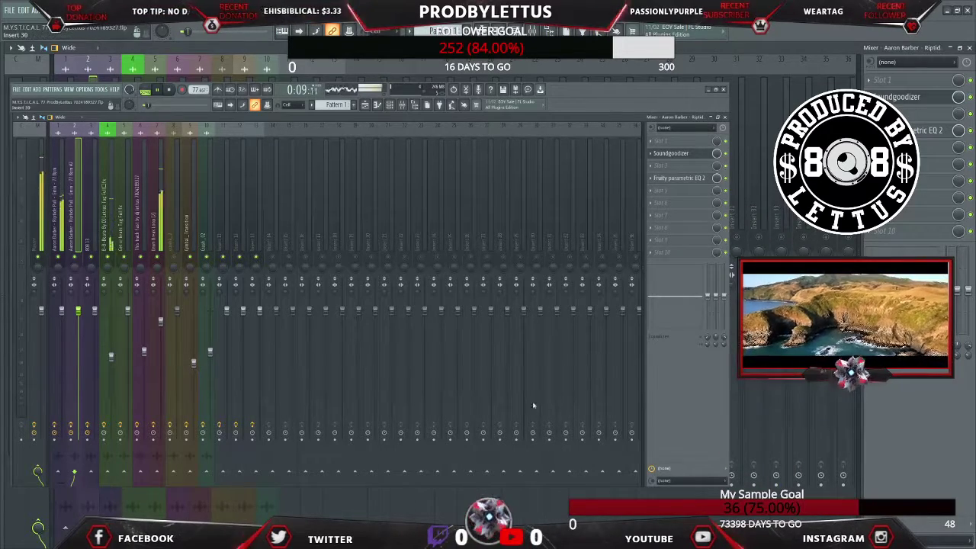
# - Create a volume automation clip for the second Riptide Pull audio clip in the playlist
pyautogui.click(969, 48)
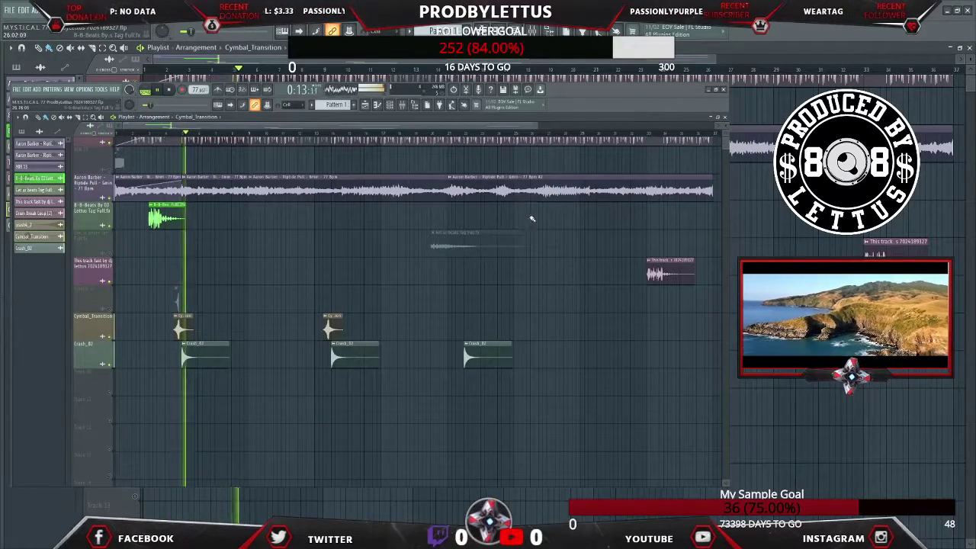
pyautogui.click(451, 184)
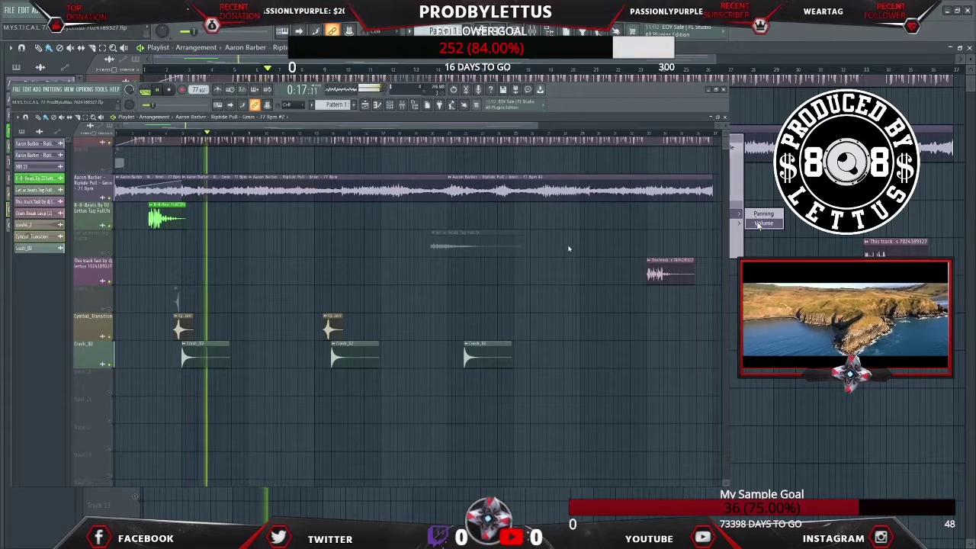
pyautogui.click(699, 187)
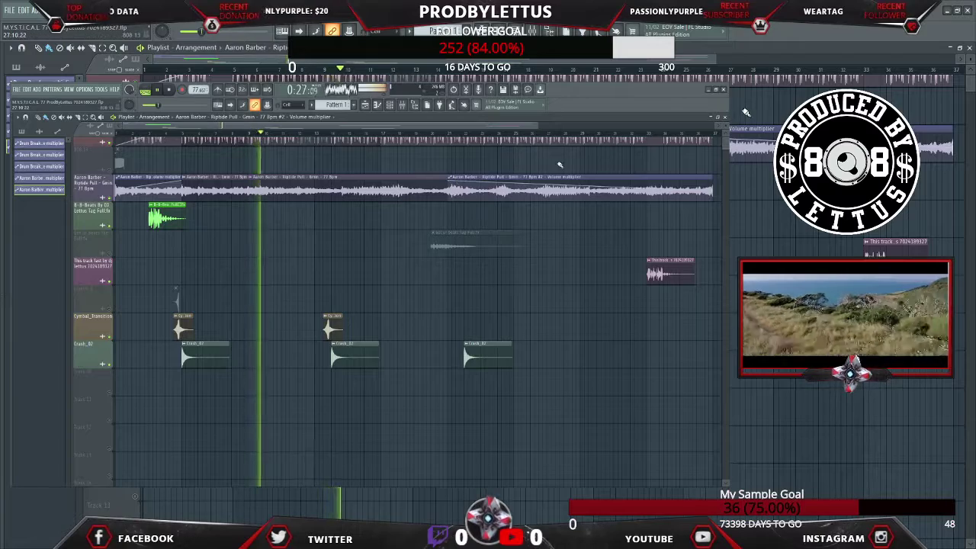
pyautogui.scroll(1, 534, 168)
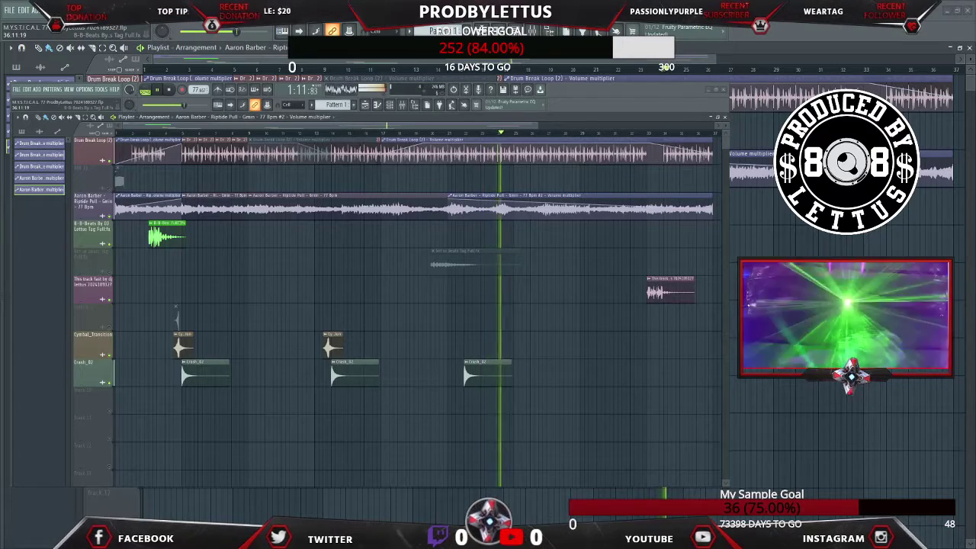
pyautogui.press('super')
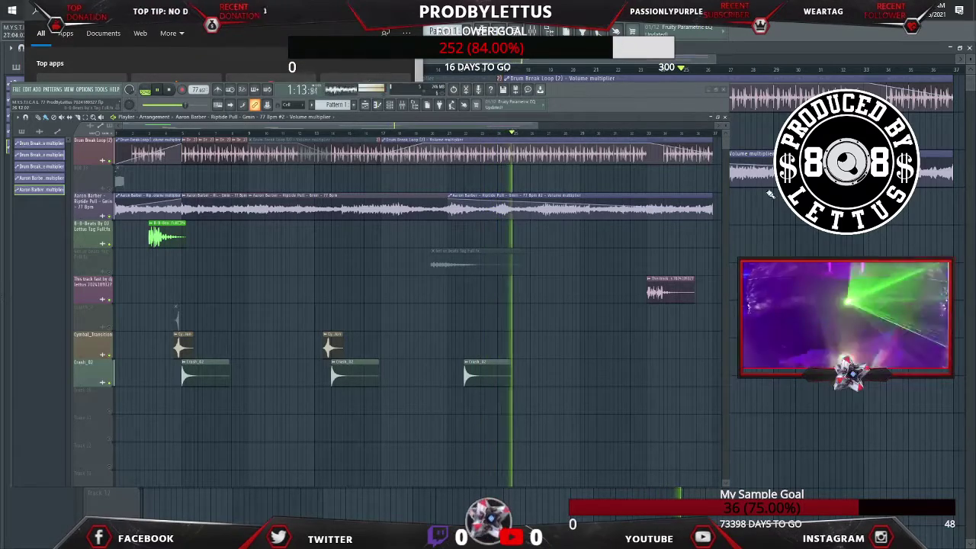
pyautogui.press('Escape')
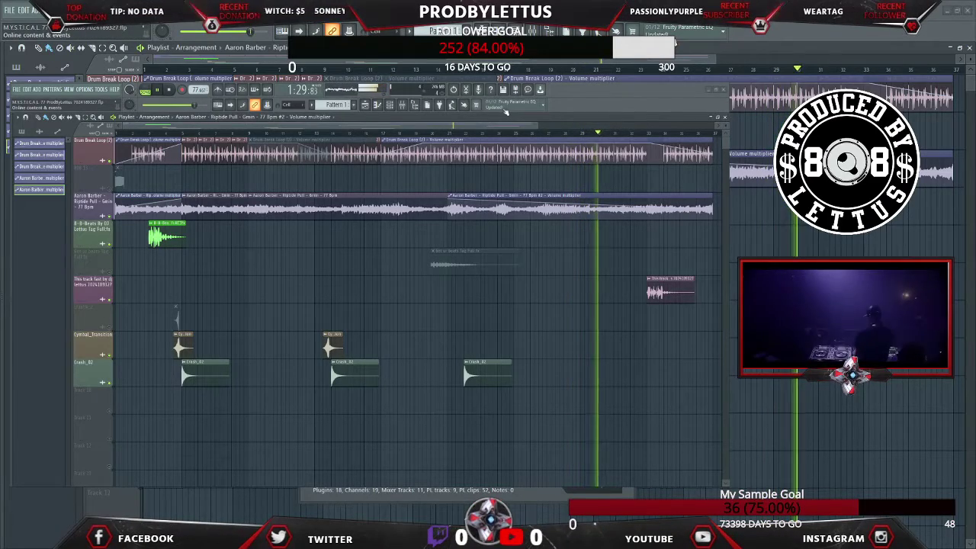
pyautogui.hotkey('alt', 'F8')
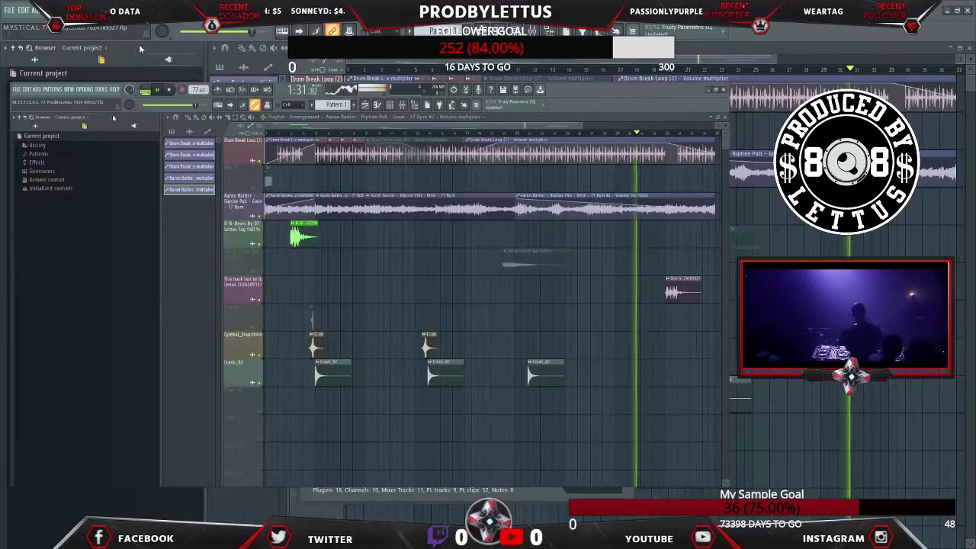
pyautogui.hotkey('alt', 'F8')
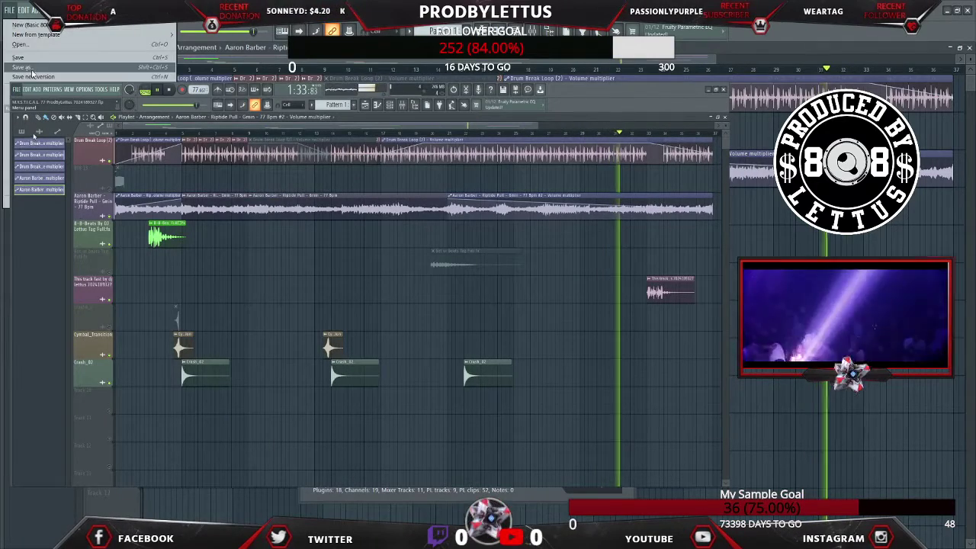
pyautogui.click(32, 70)
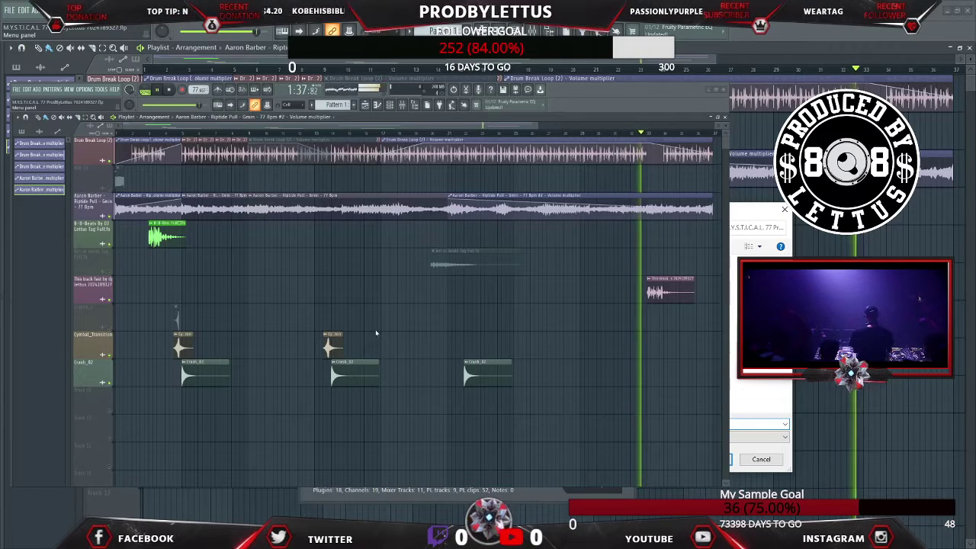
pyautogui.click(761, 461)
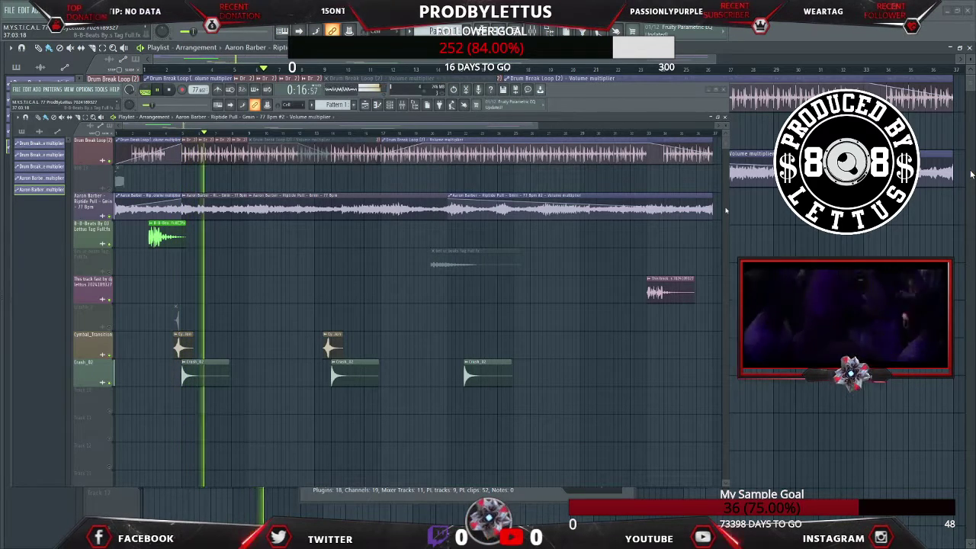
# - Copy the selected YouTube info text from the sticky note and paste it into the project info window
pyautogui.press('super')
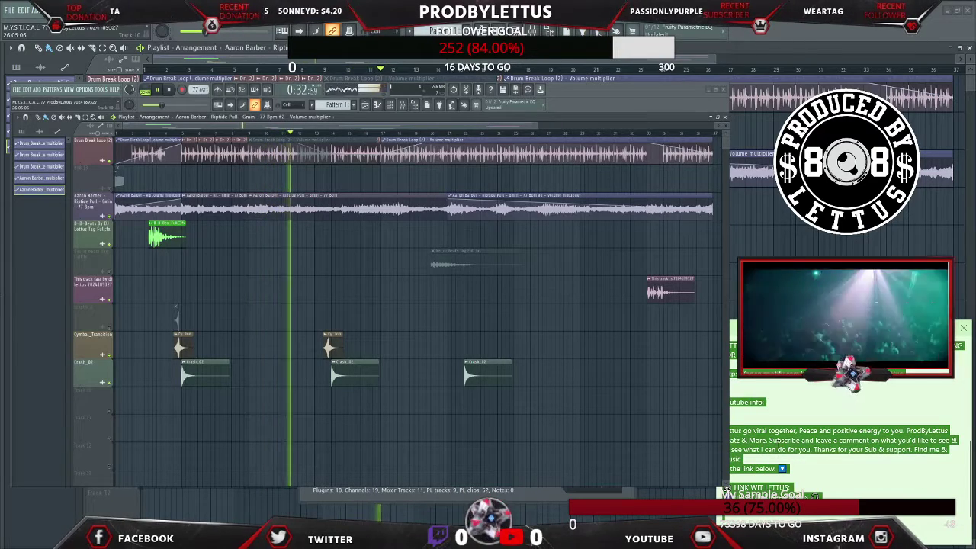
pyautogui.rightClick(786, 450)
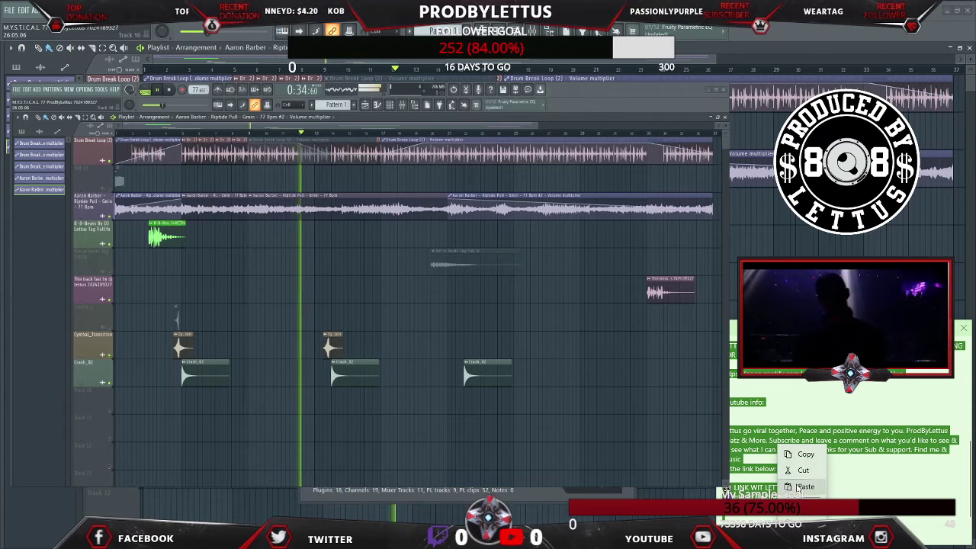
pyautogui.click(802, 455)
pyautogui.click(385, 309)
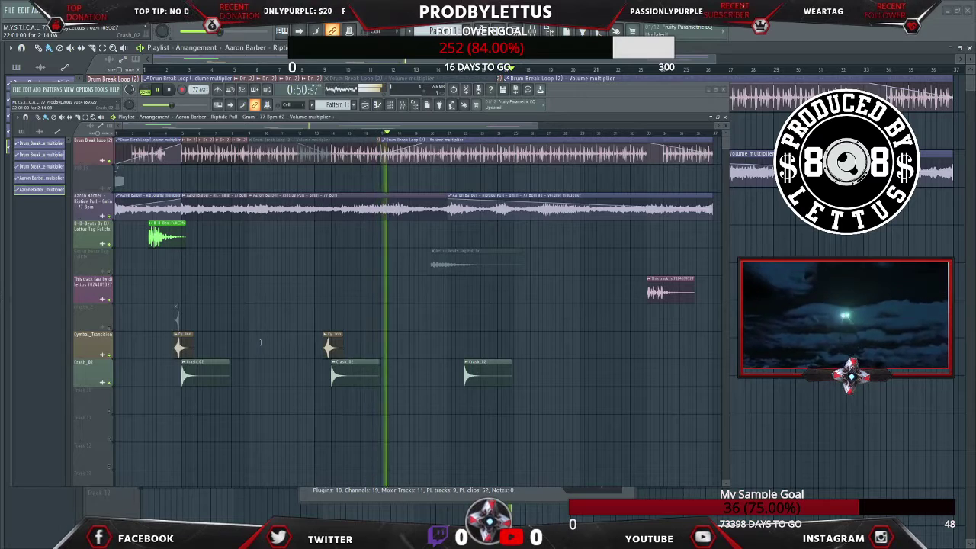
pyautogui.rightClick(373, 491)
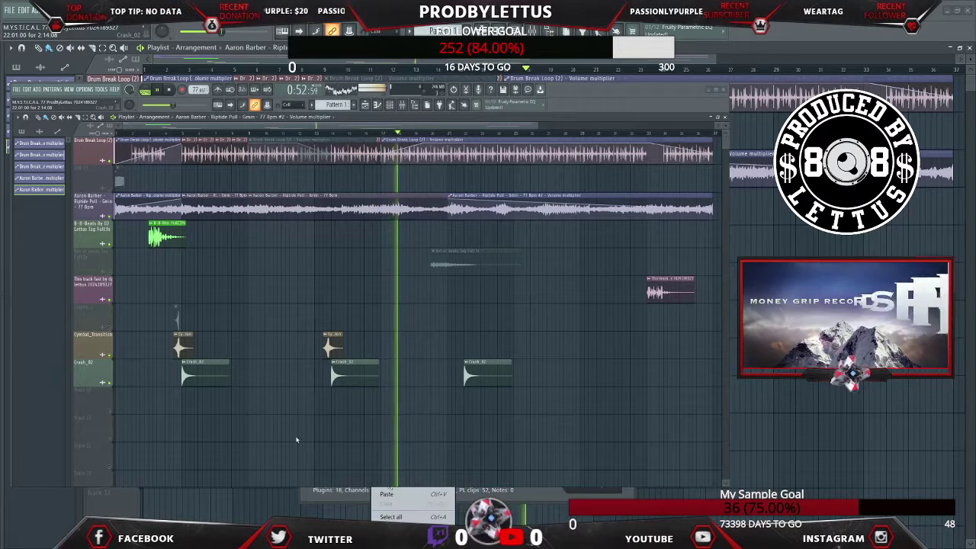
pyautogui.click(396, 496)
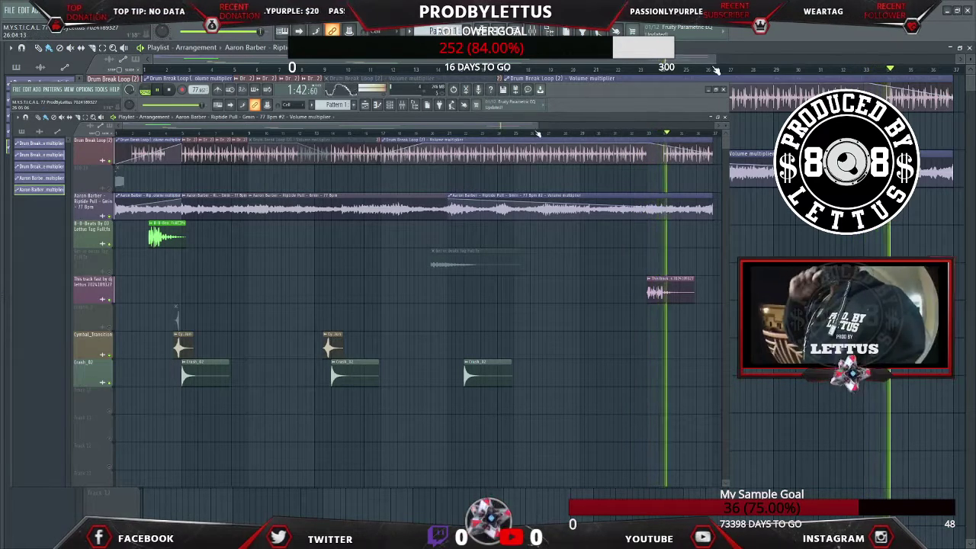
# - Move the "Get ur beats Tag" clip to bar 33 so it starts together with the closing "This track" vocal tag
pyautogui.scroll(-3, 610, 126)
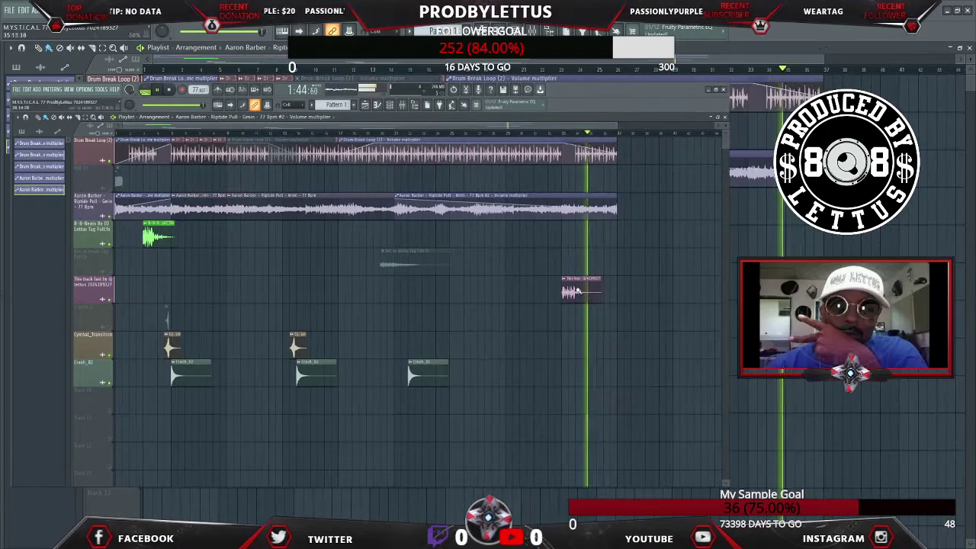
pyautogui.moveTo(410, 261); pyautogui.dragTo(599, 250)
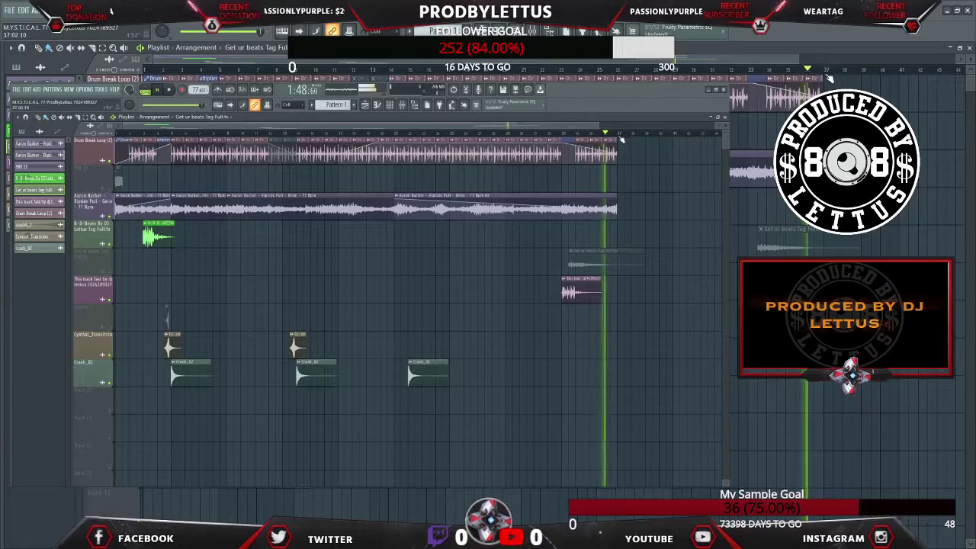
pyautogui.scroll(-2, 600, 127)
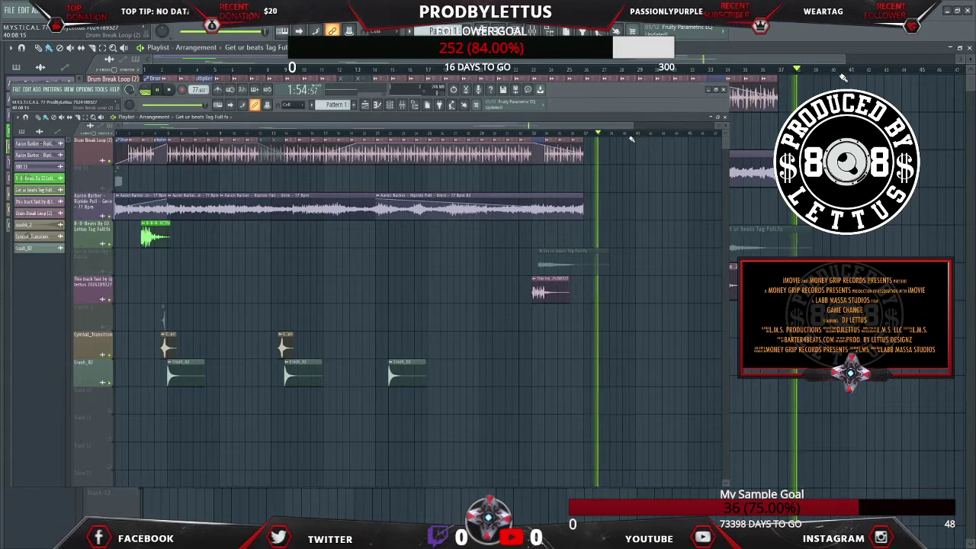
pyautogui.moveTo(564, 264); pyautogui.dragTo(570, 261)
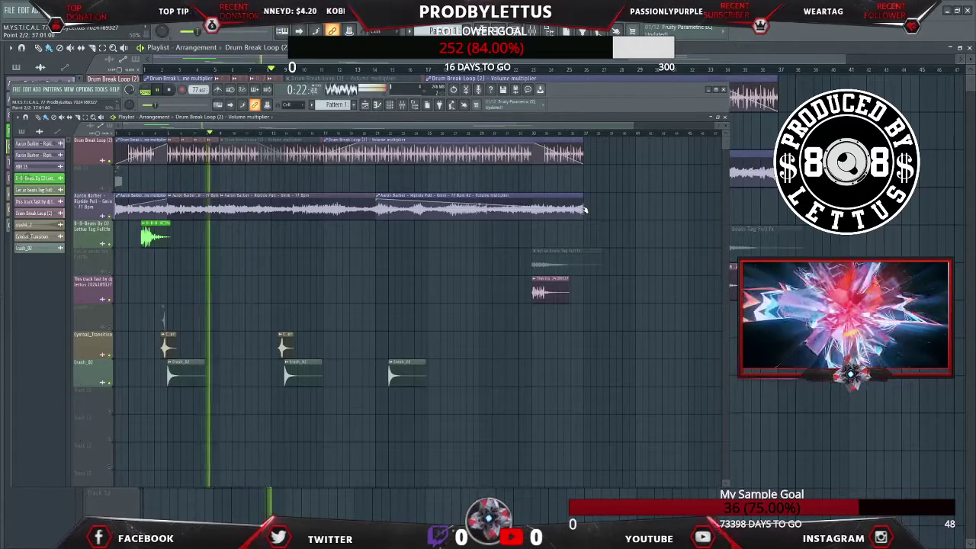
# - Lower the end point of the Riptide Pull #2 volume automation at bar 37 and move the "Get ur beats Tag" clip to about bar 30
pyautogui.moveTo(585, 211); pyautogui.dragTo(586, 215)
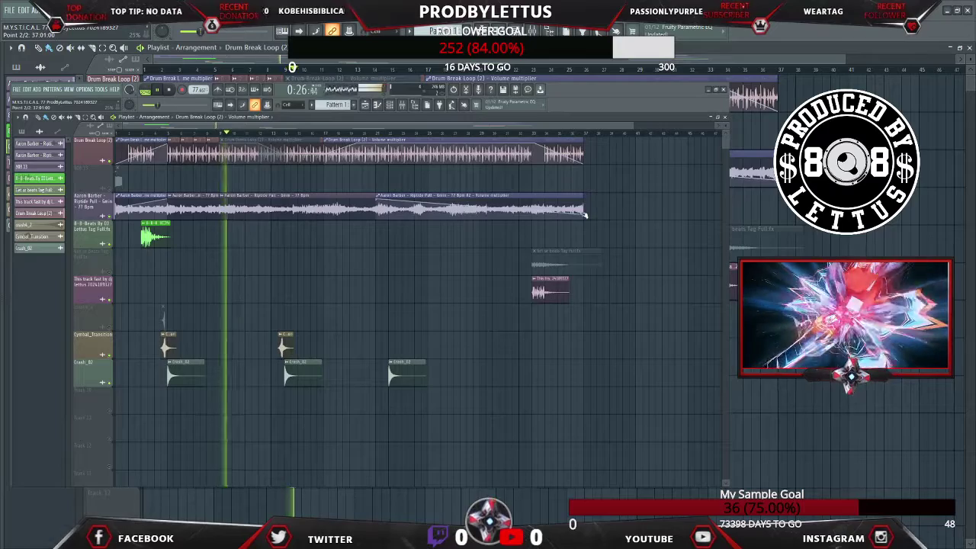
pyautogui.click(720, 70)
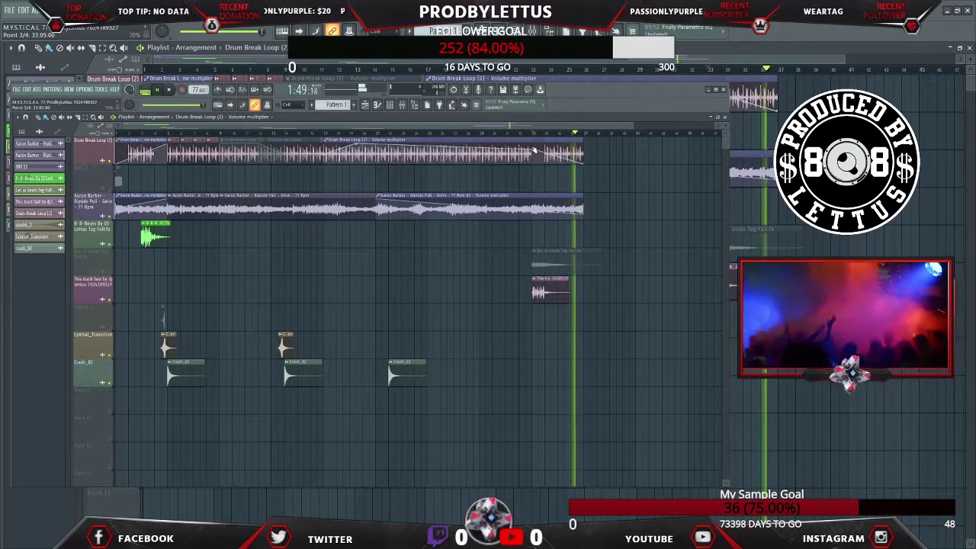
pyautogui.moveTo(585, 261); pyautogui.dragTo(546, 261)
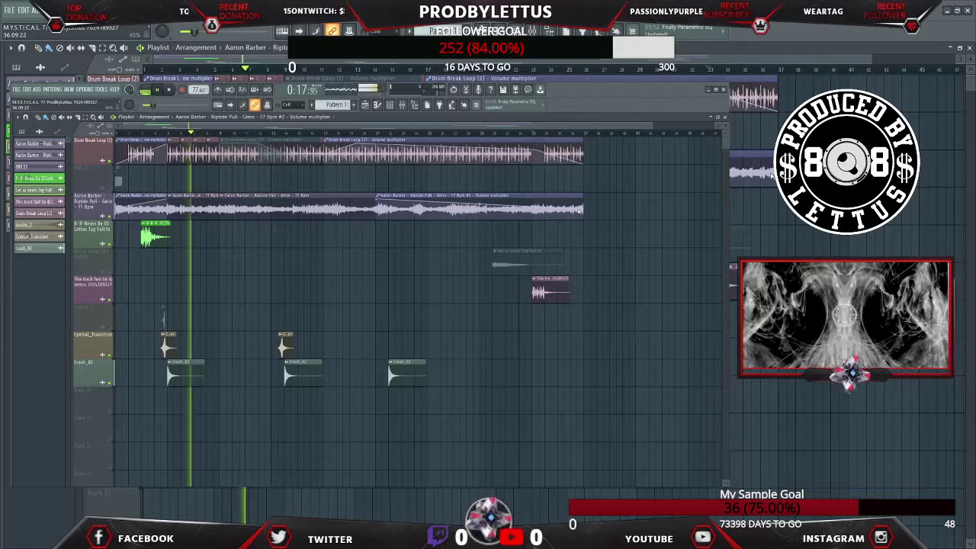
pyautogui.click(711, 67)
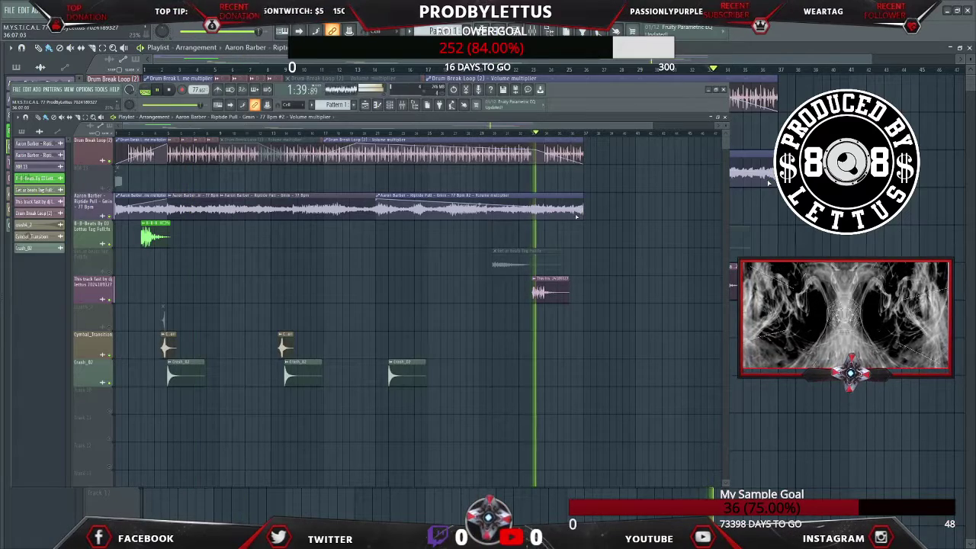